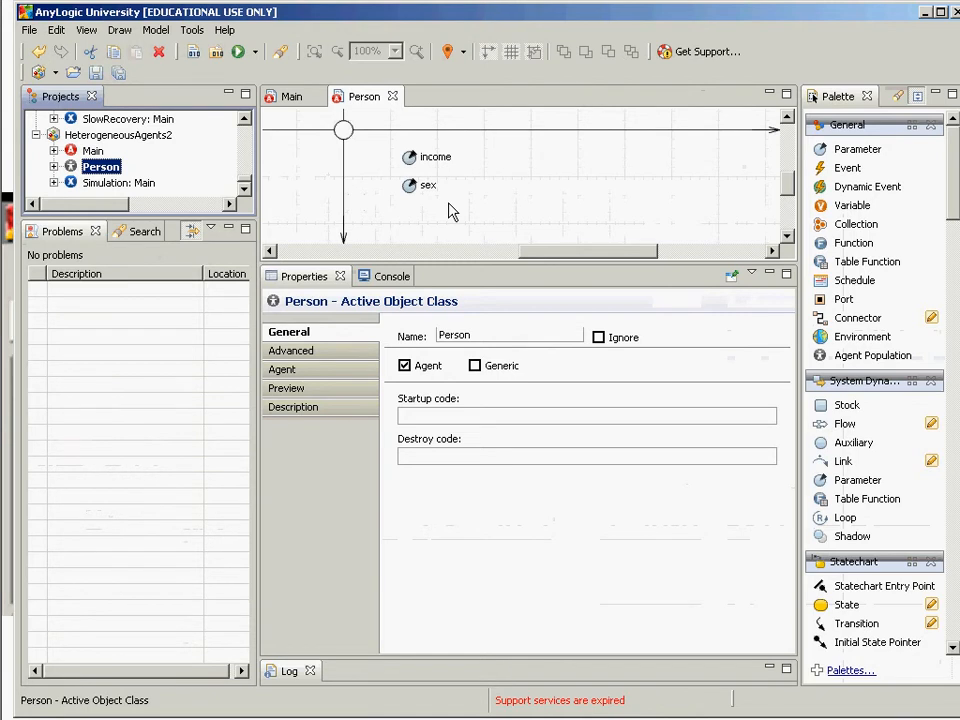
Switch to the lecture slides and read the instructions on opening the Person canvas and selecting the agent representation.
key("alt+Tab")
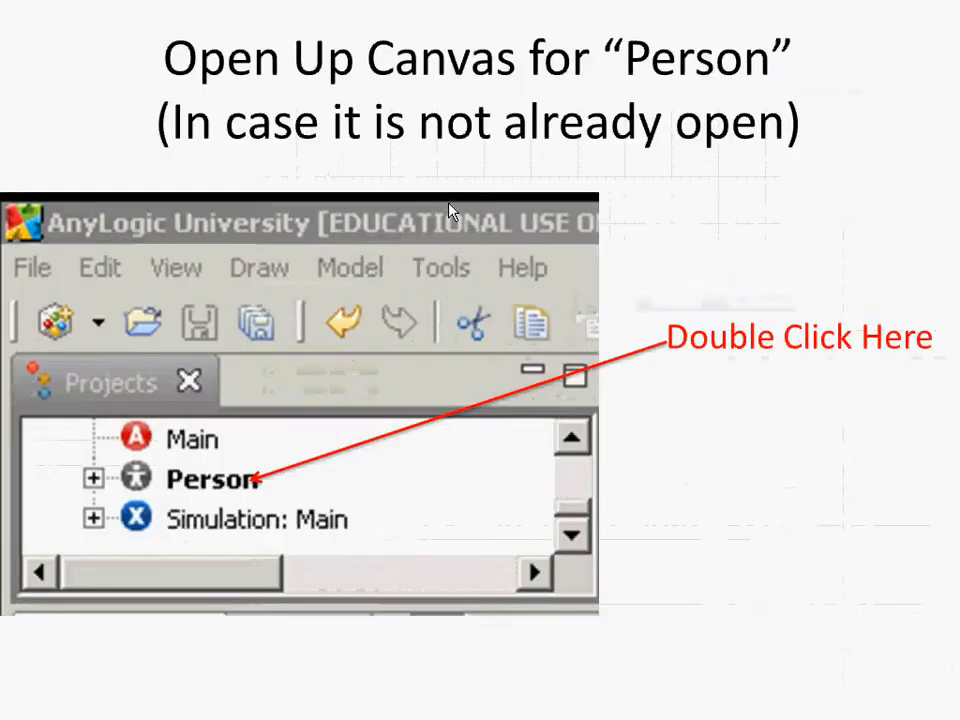
key("Right")
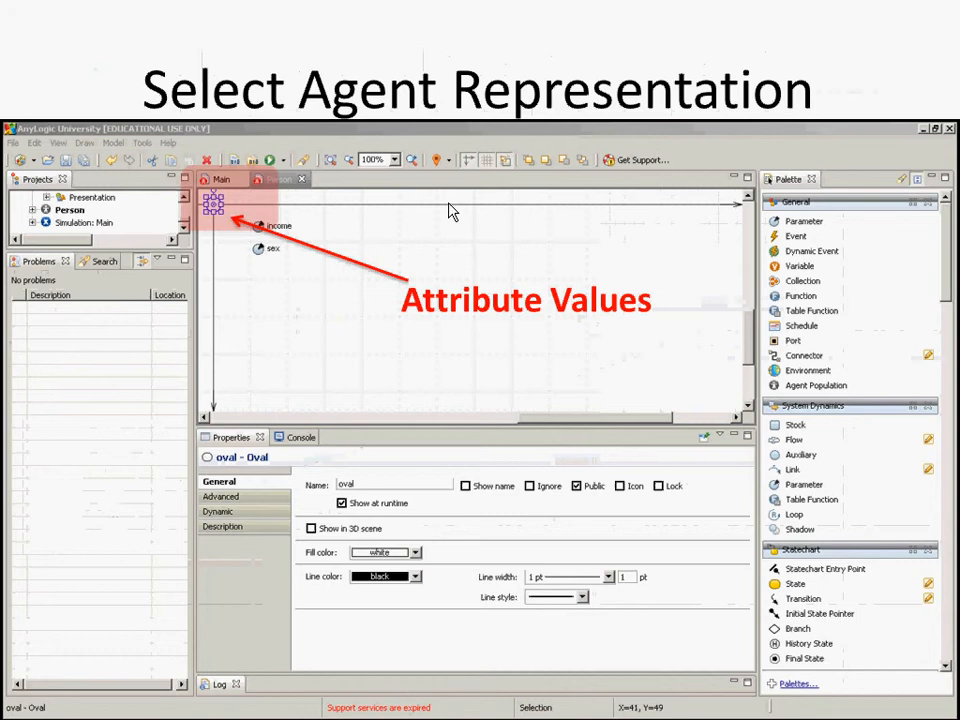
key("Right")
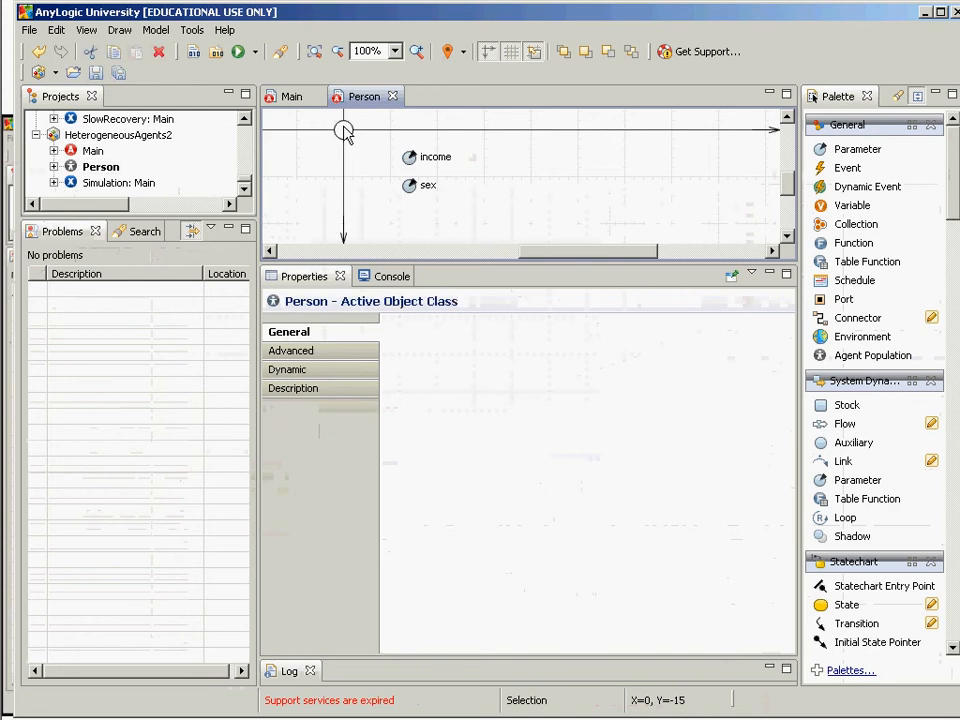
Set the dynamic Radius X of the oval on the Person canvas to log(income).
left_click(345, 133)
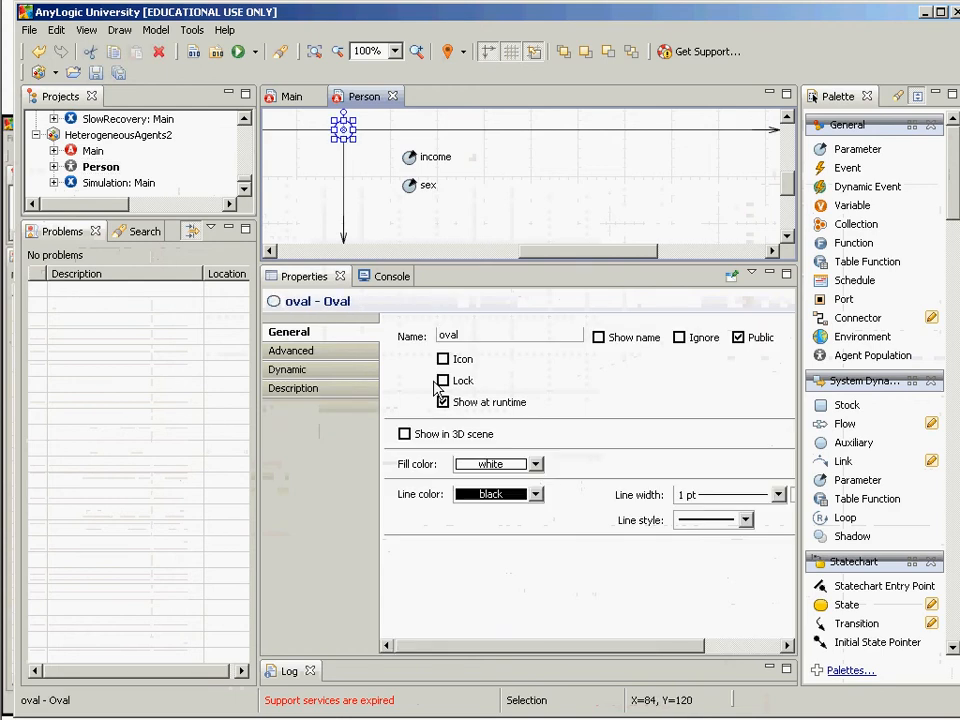
left_click(335, 372)
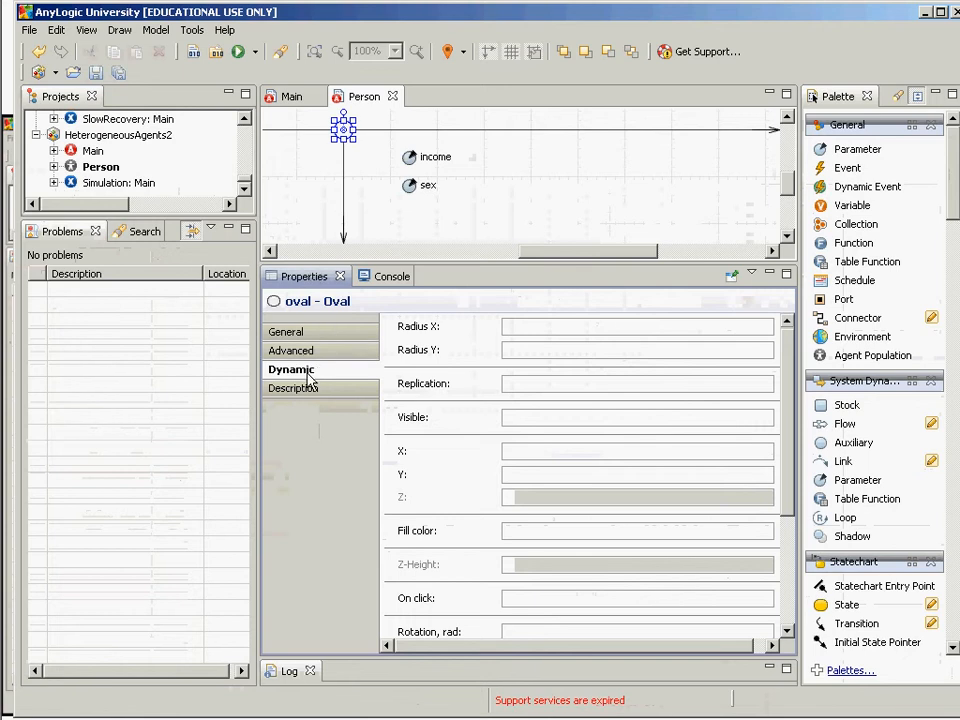
key("alt+Tab")
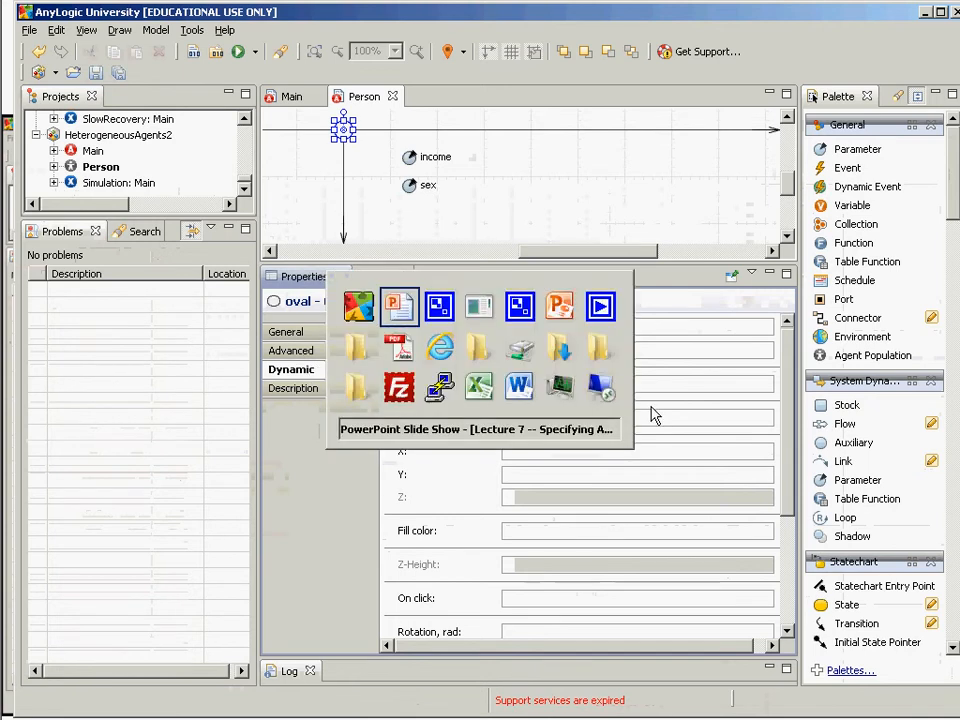
key("Right")
key("alt+Tab")
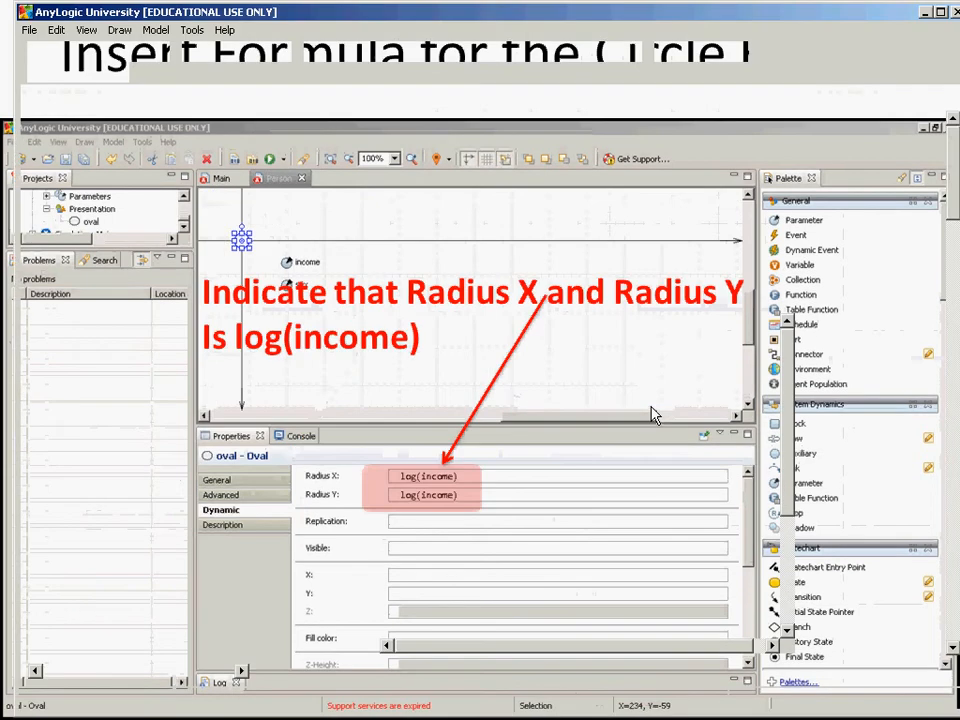
type("log")
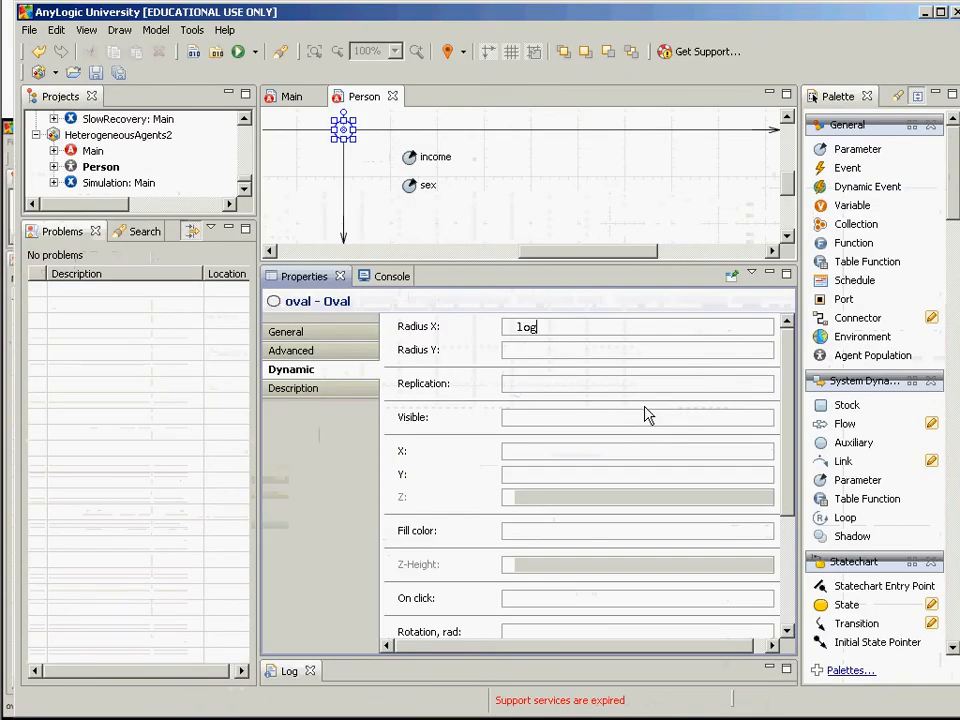
type("(income")
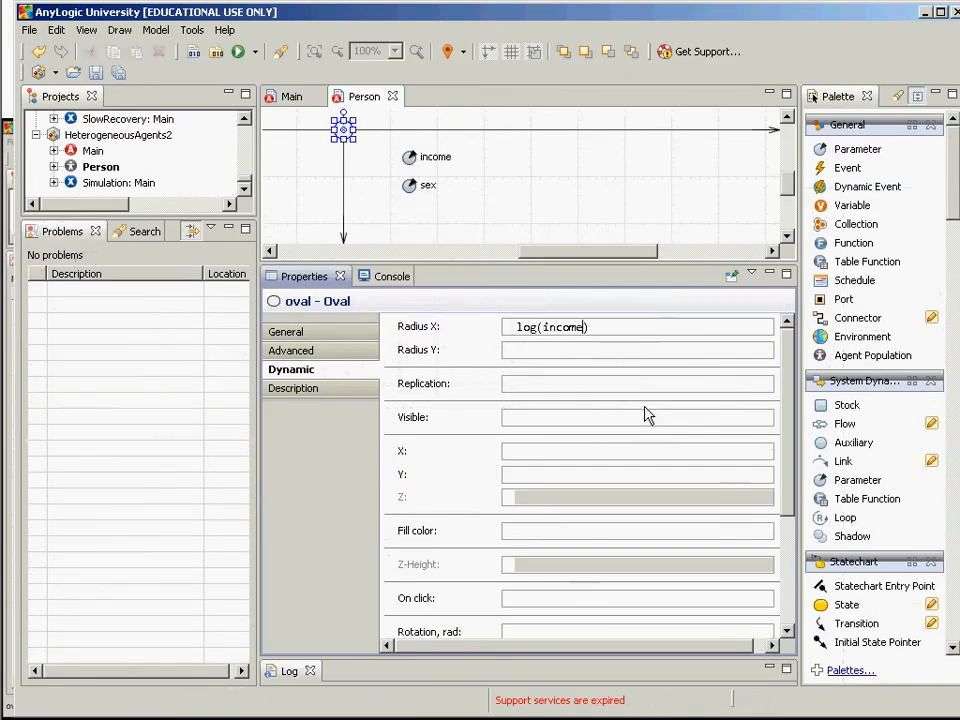
Copy the Radius X expression log(income) into the oval's dynamic Radius Y.
key("End")
key("shift+Home")
key("ctrl+c")
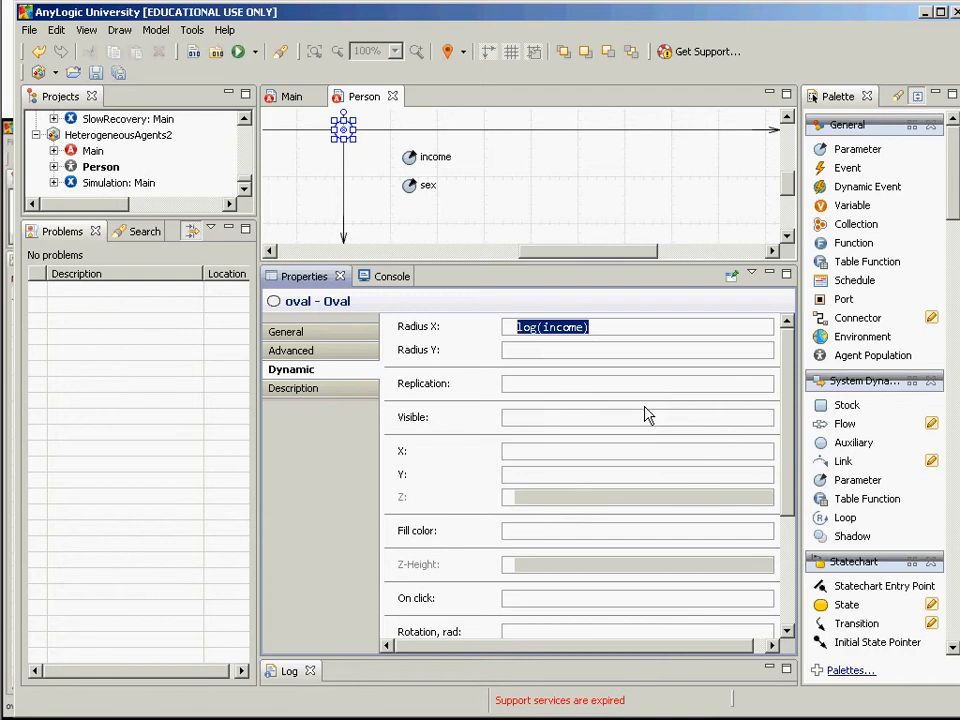
left_click(605, 355)
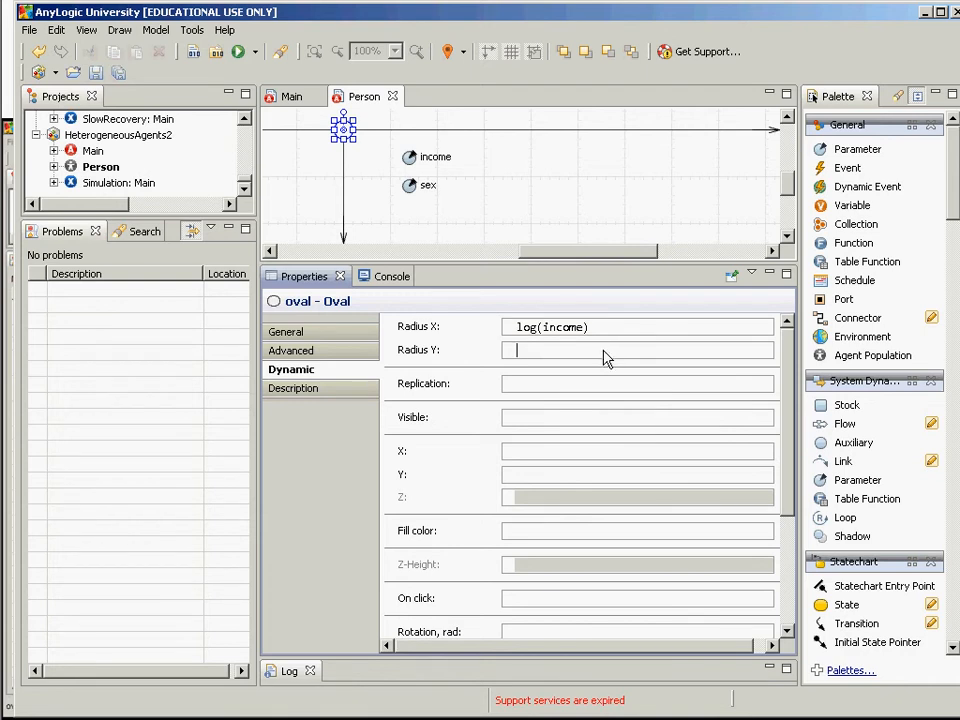
key("ctrl+v")
Run the HeterogeneousAgents2 Simulation experiment and display the agents' circles in the Main view.
key("alt+Tab")
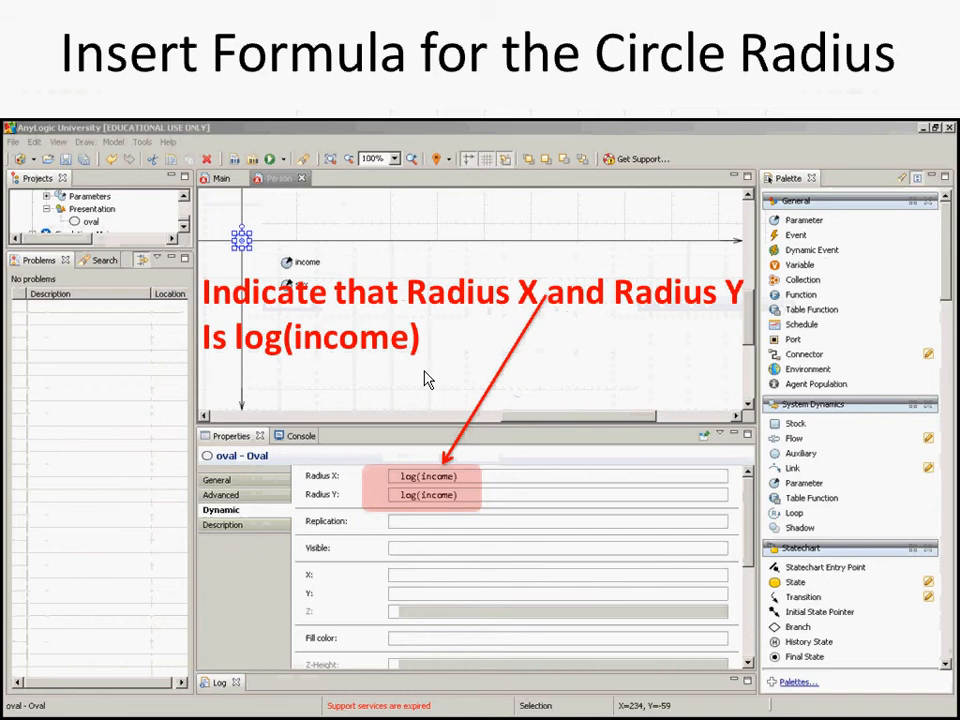
key("alt+Tab")
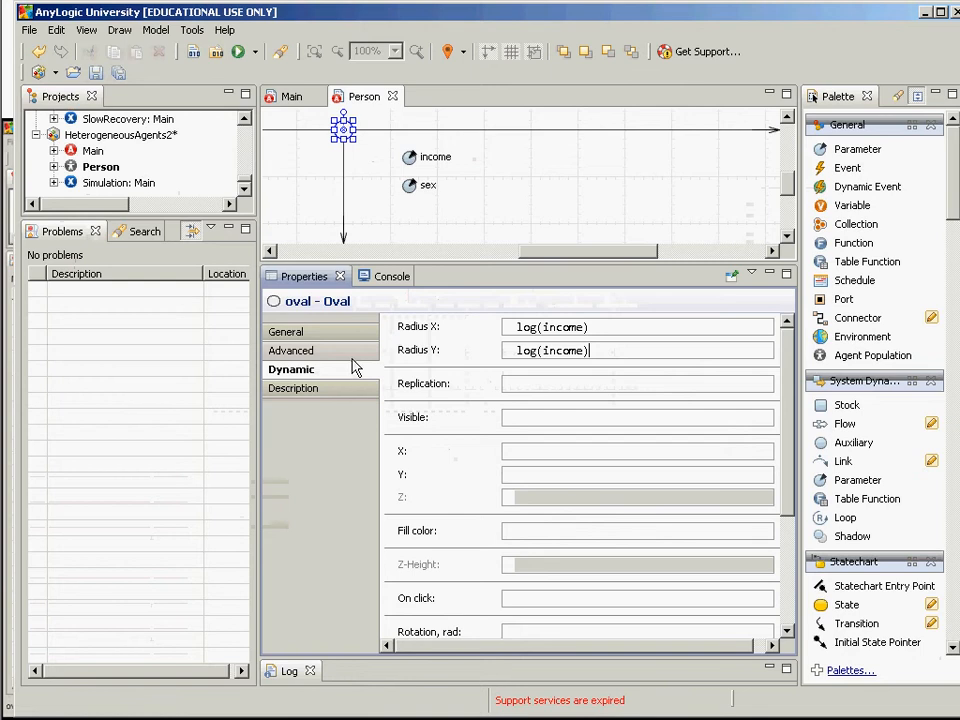
right_click(98, 188)
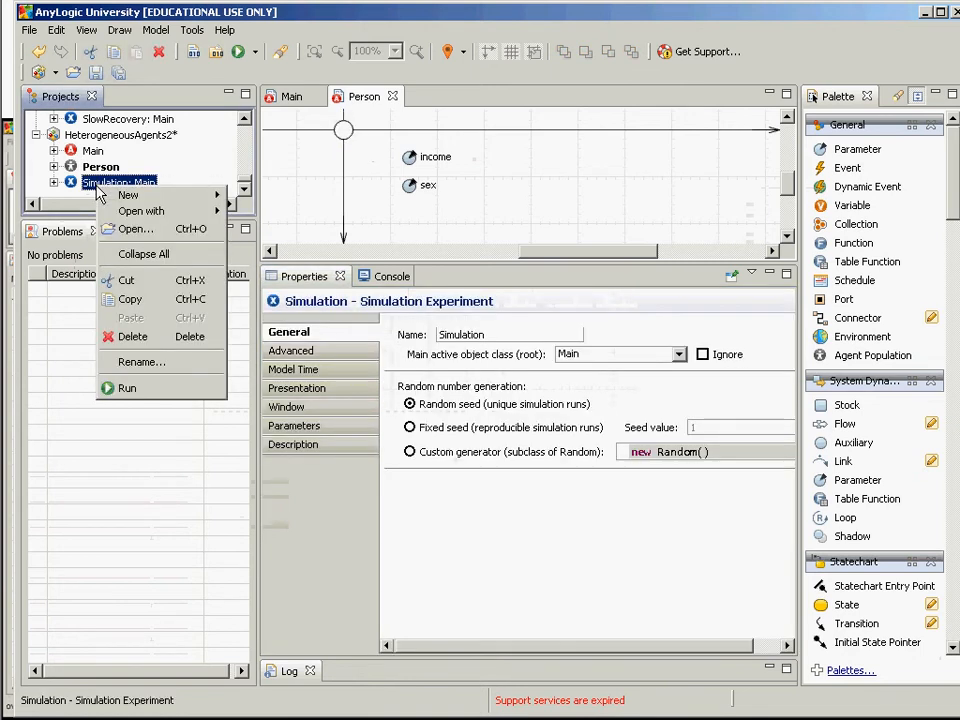
left_click(124, 388)
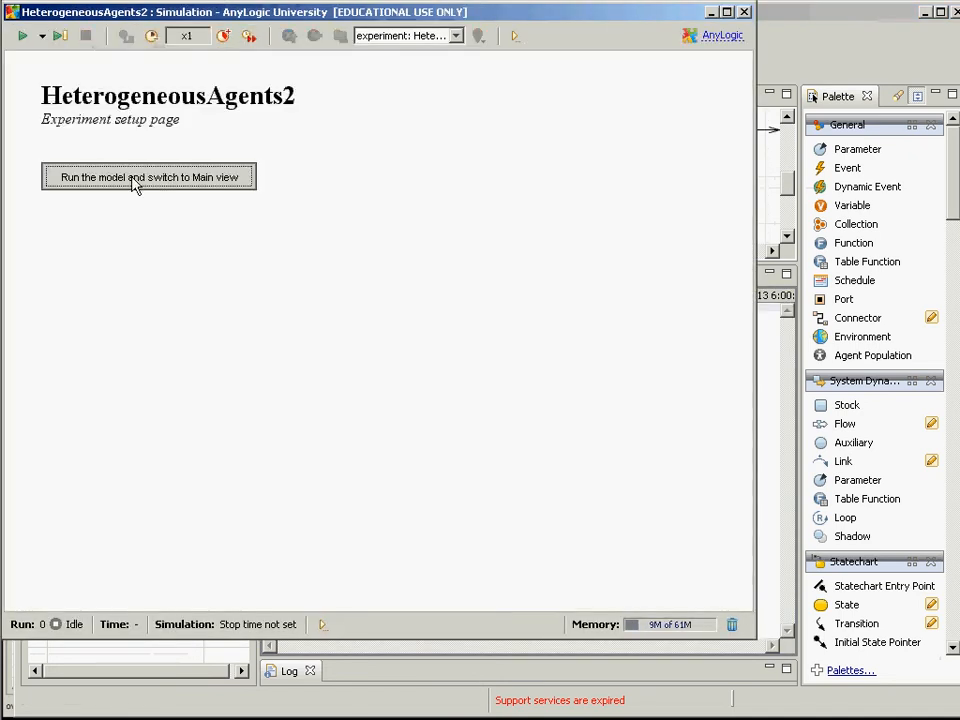
left_click(135, 184)
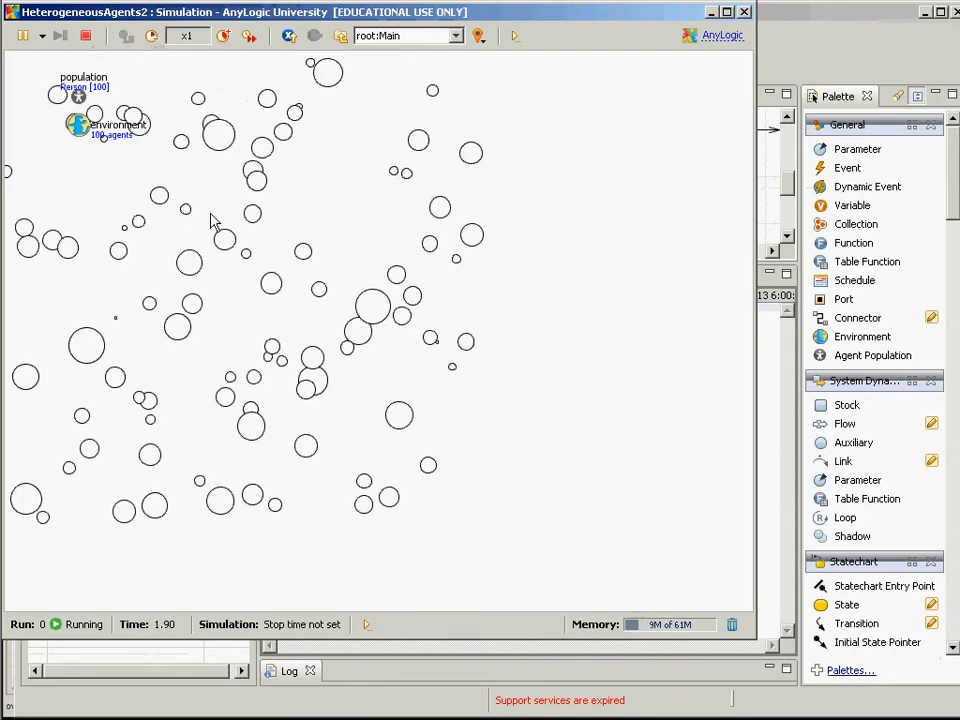
left_click_drag(288, 248, 377, 223)
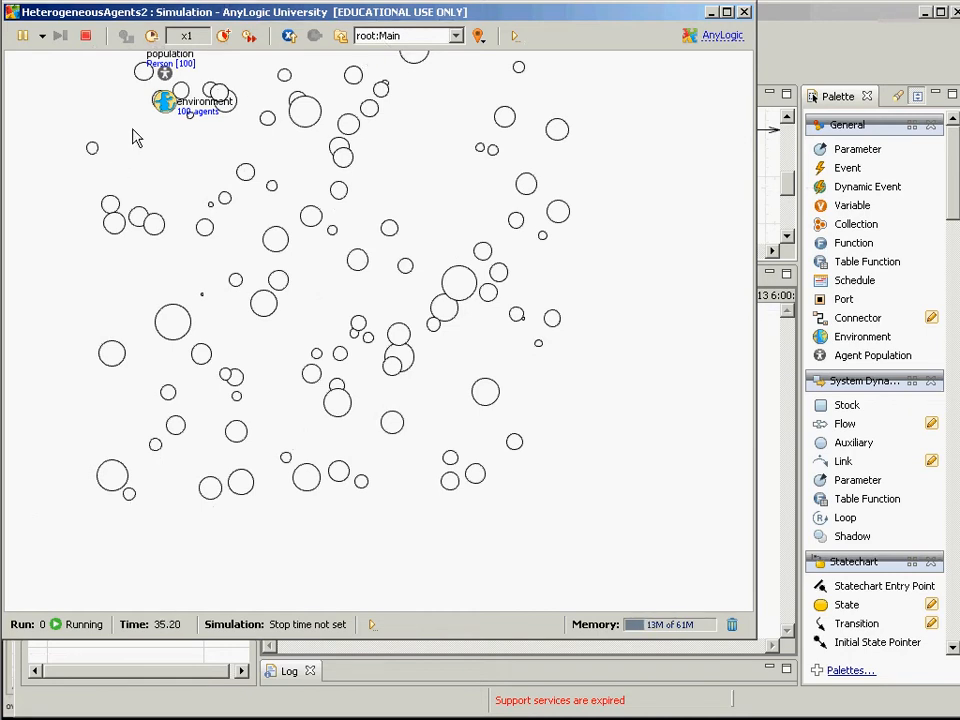
left_click_drag(133, 135, 146, 189)
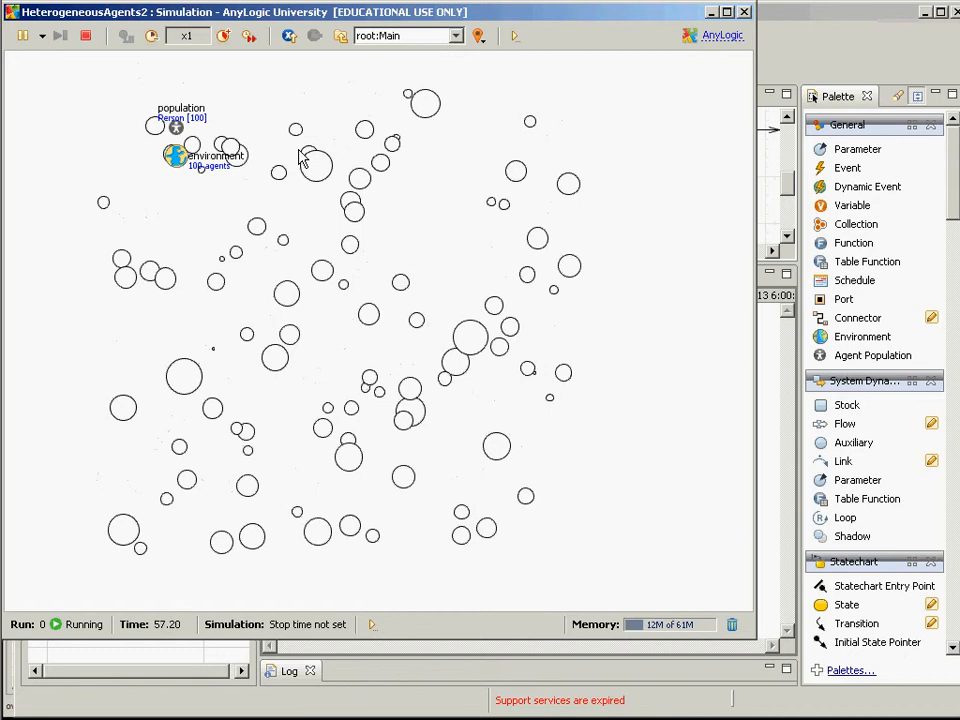
Open the population's individual agents and step from index 0 to 13, comparing each agent's income with its circle size.
left_click(456, 37)
left_click(383, 160)
double_click(177, 130)
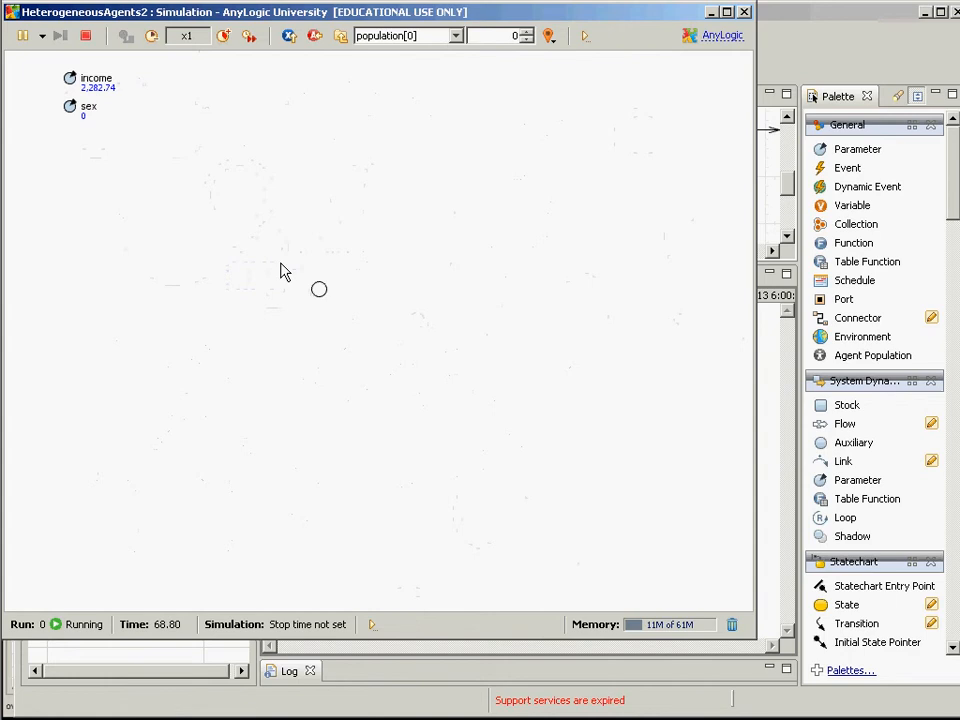
left_click(526, 32)
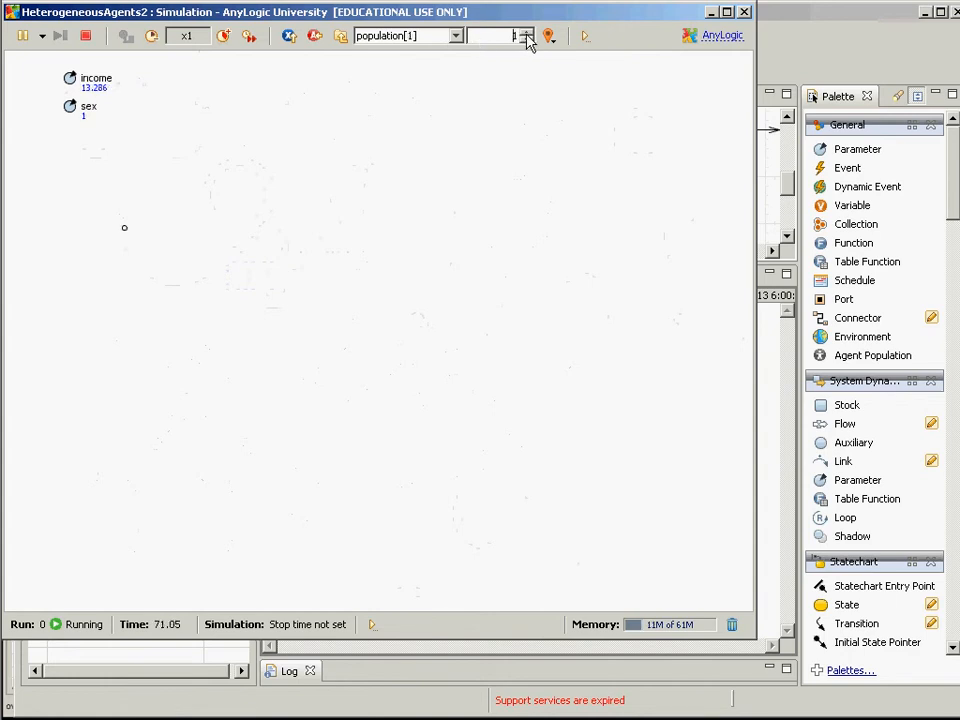
left_click(526, 32)
left_click(526, 32)
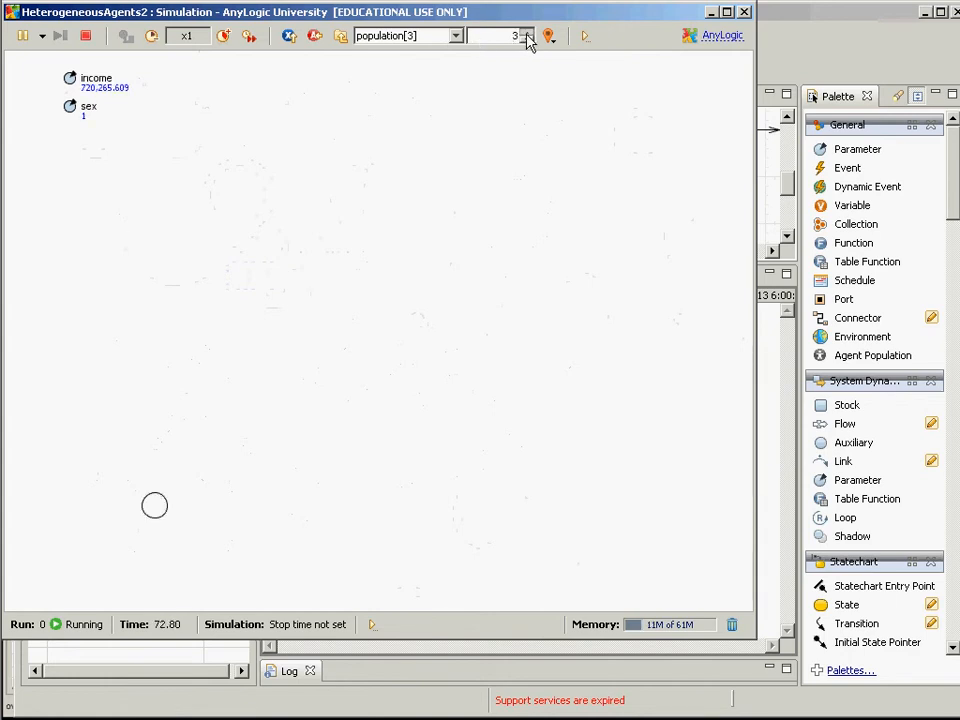
left_click(526, 32)
left_click(526, 32)
left_click(526, 32)
left_click(526, 32)
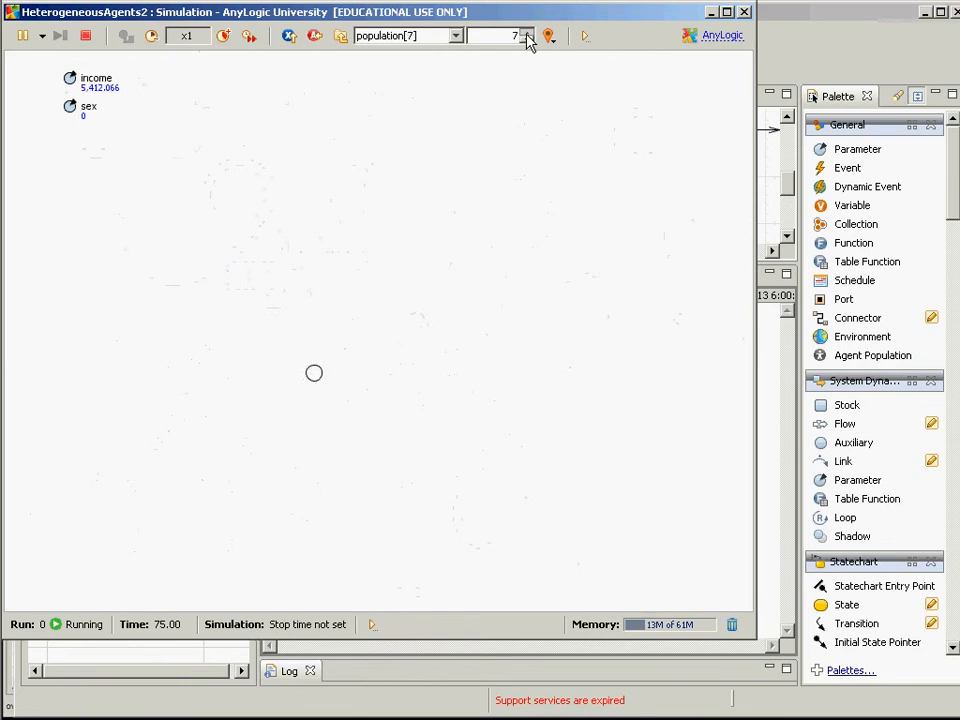
left_click(526, 32)
left_click(526, 32)
left_click(527, 35)
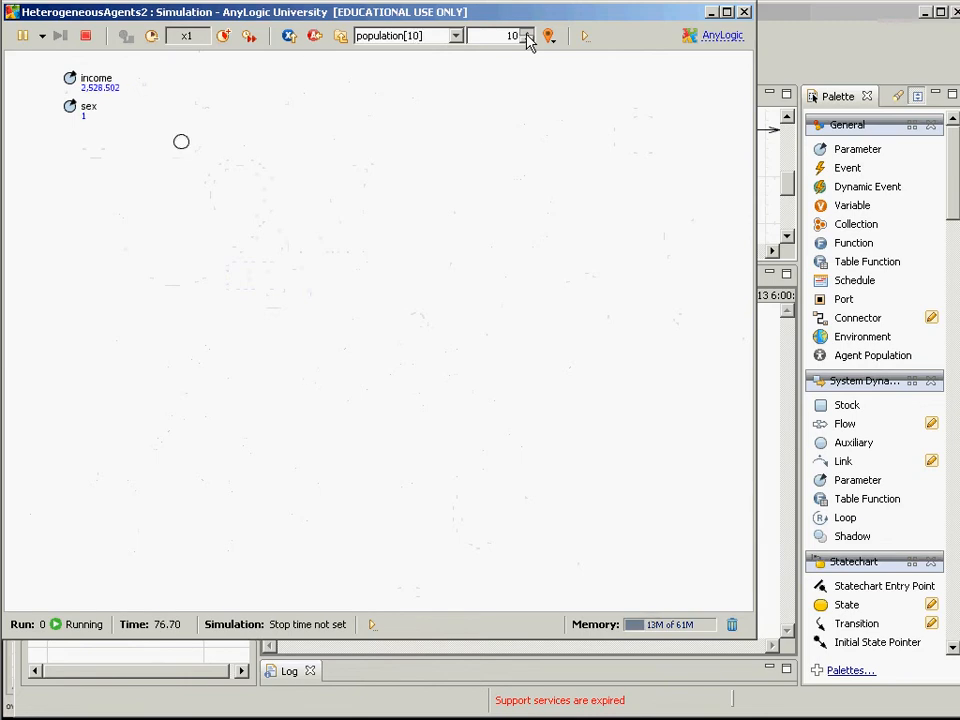
left_click(527, 35)
left_click(527, 35)
left_click(527, 35)
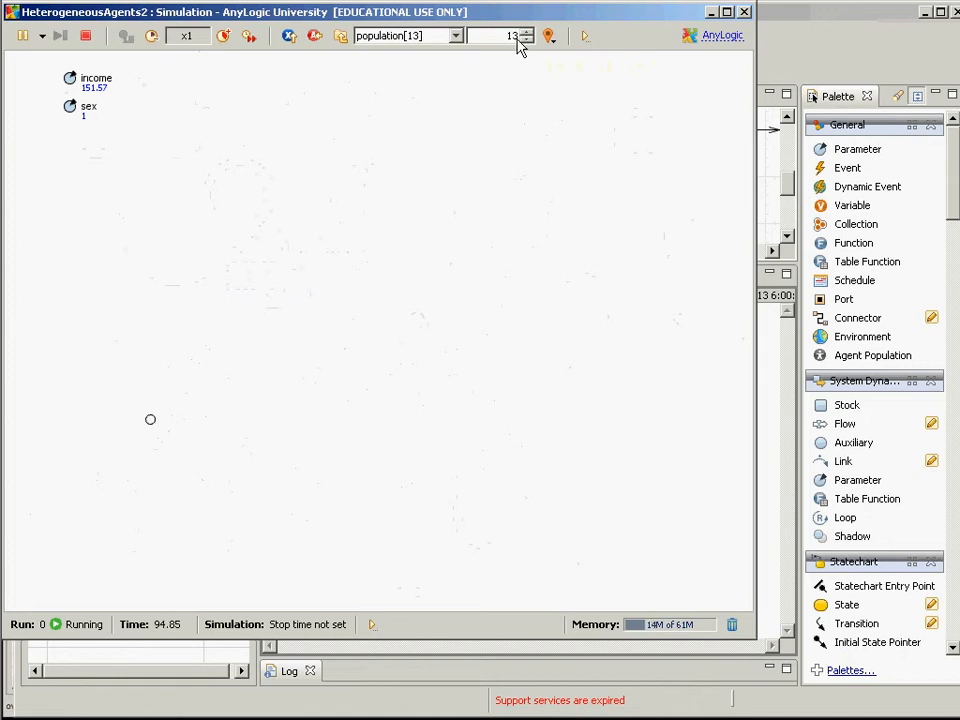
Stop the running simulation and close its window.
left_click(86, 38)
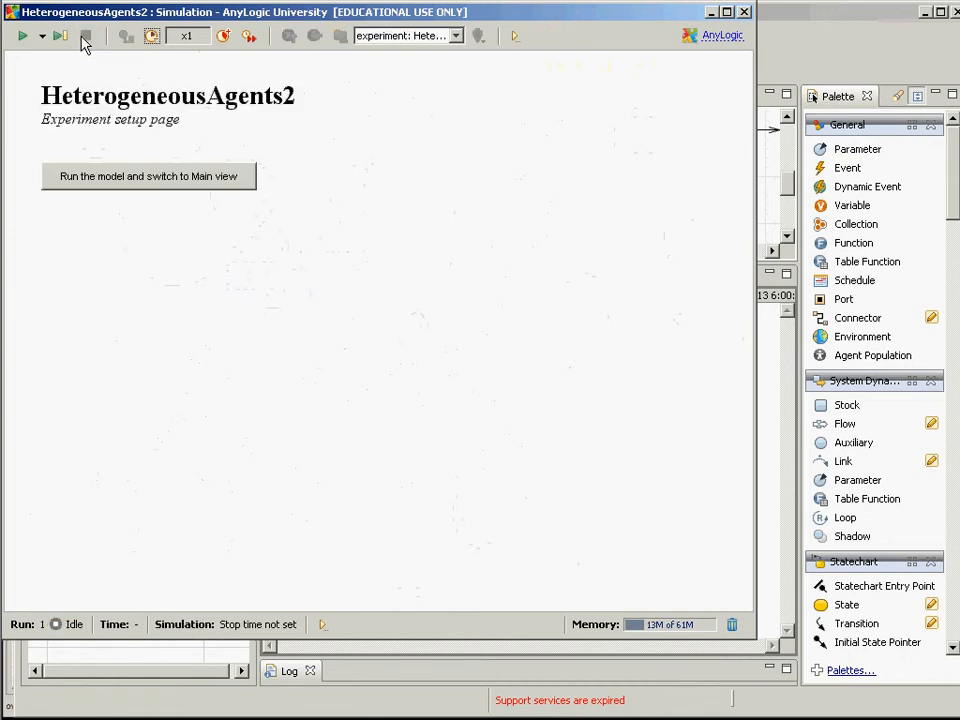
left_click(744, 12)
Open the Simulation experiment and the Person class in the graphical editor, and make the editor area taller.
double_click(141, 185)
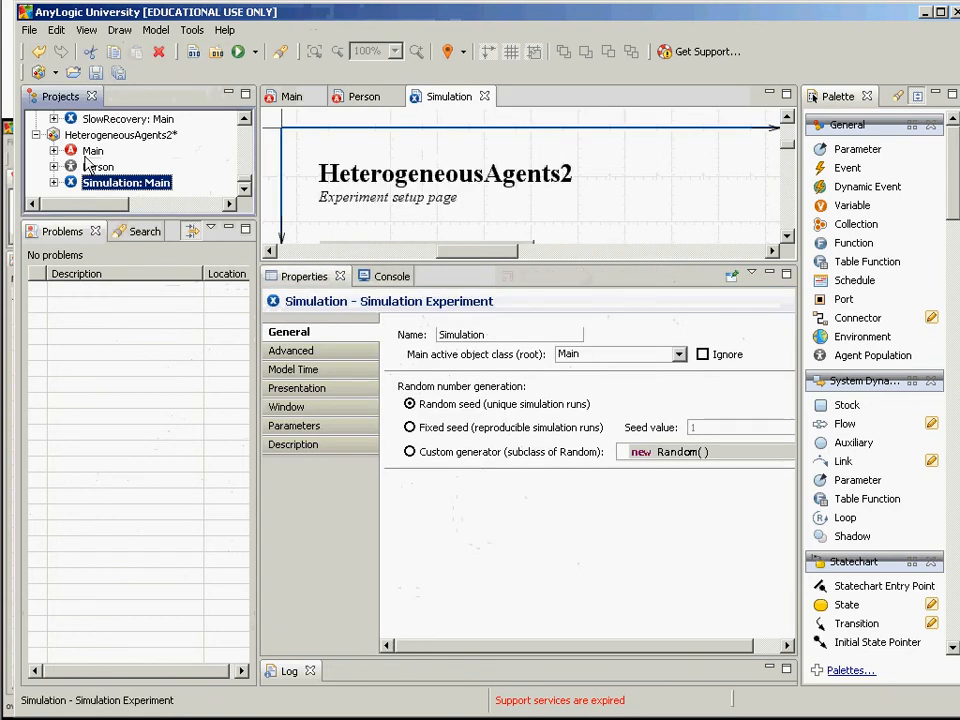
left_click(98, 168)
double_click(98, 168)
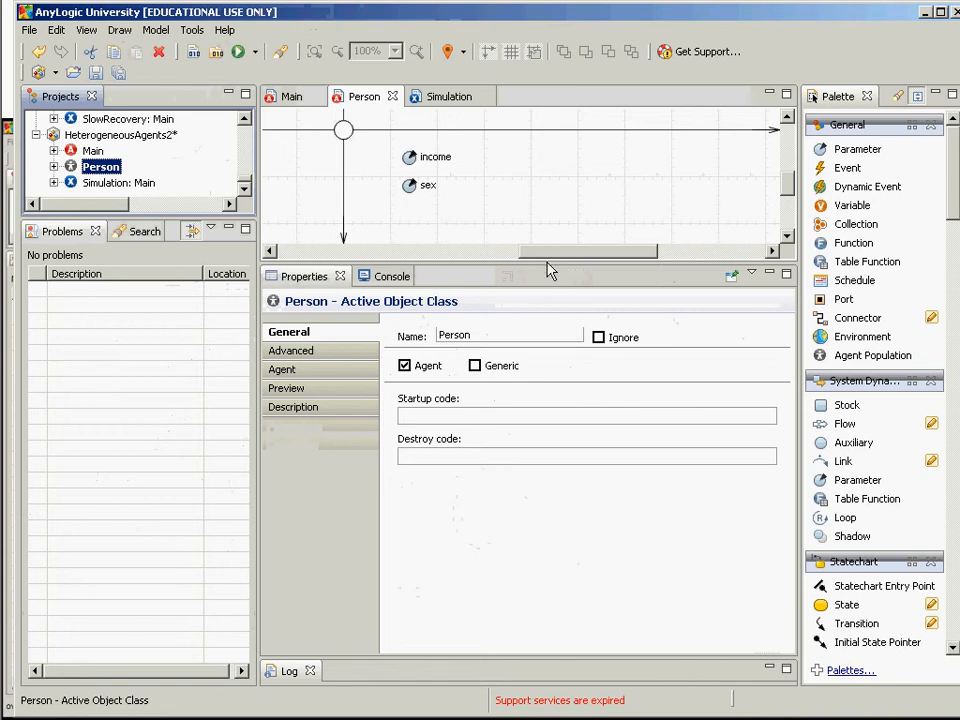
left_click_drag(535, 264, 530, 349)
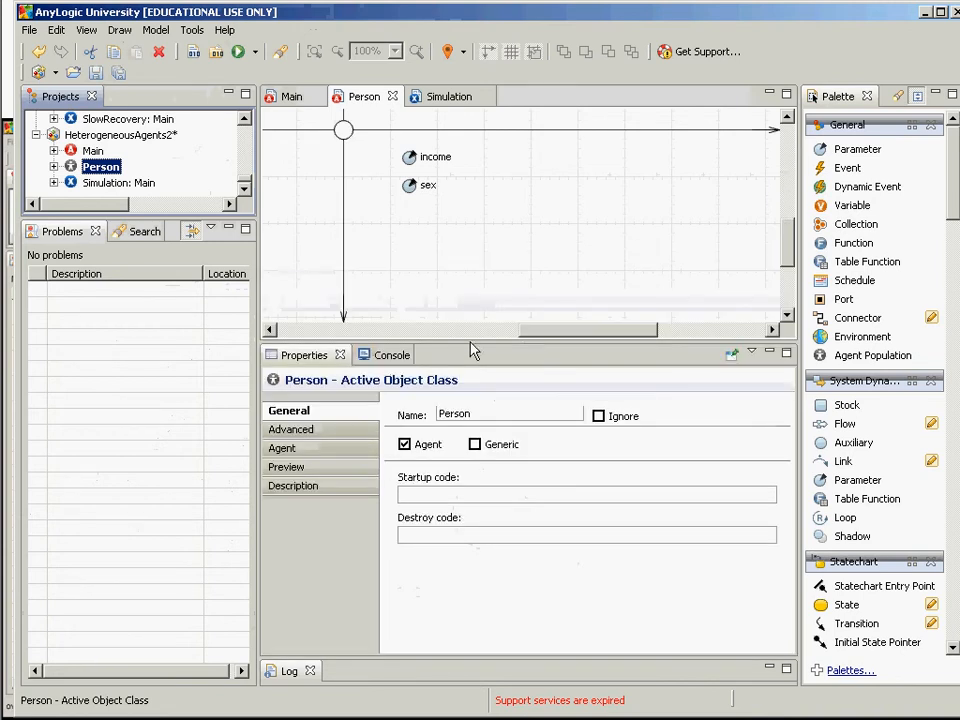
Switch to the lecture slides and review them from the circle radius formula through running the model and comparing individuals' incomes.
left_click(88, 152)
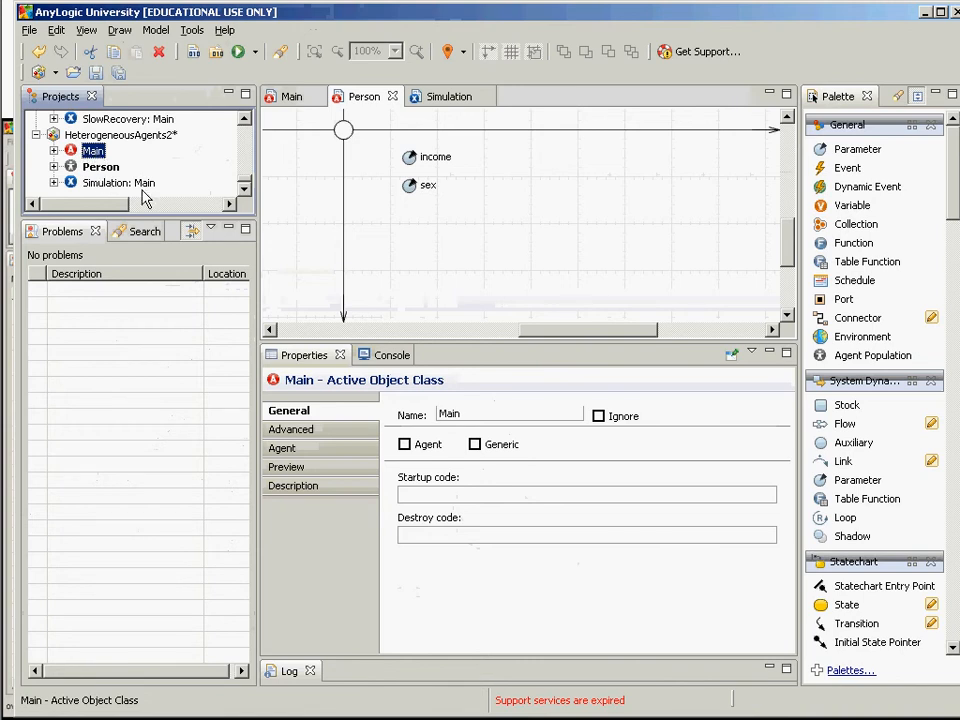
key("alt+Tab")
key("alt+shift+Tab")
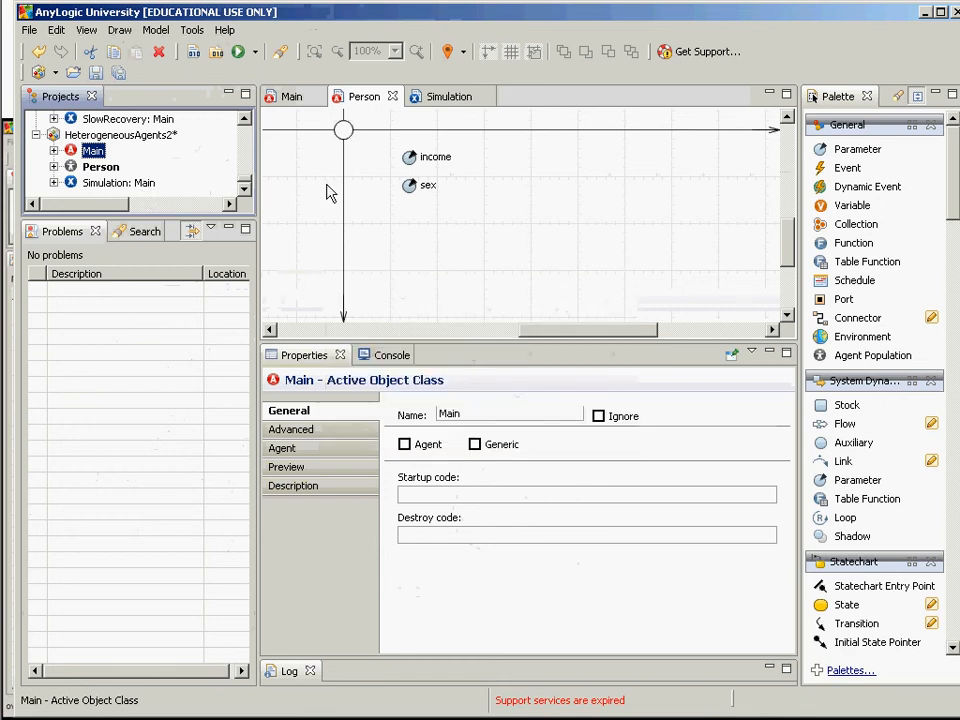
key("alt+Tab")
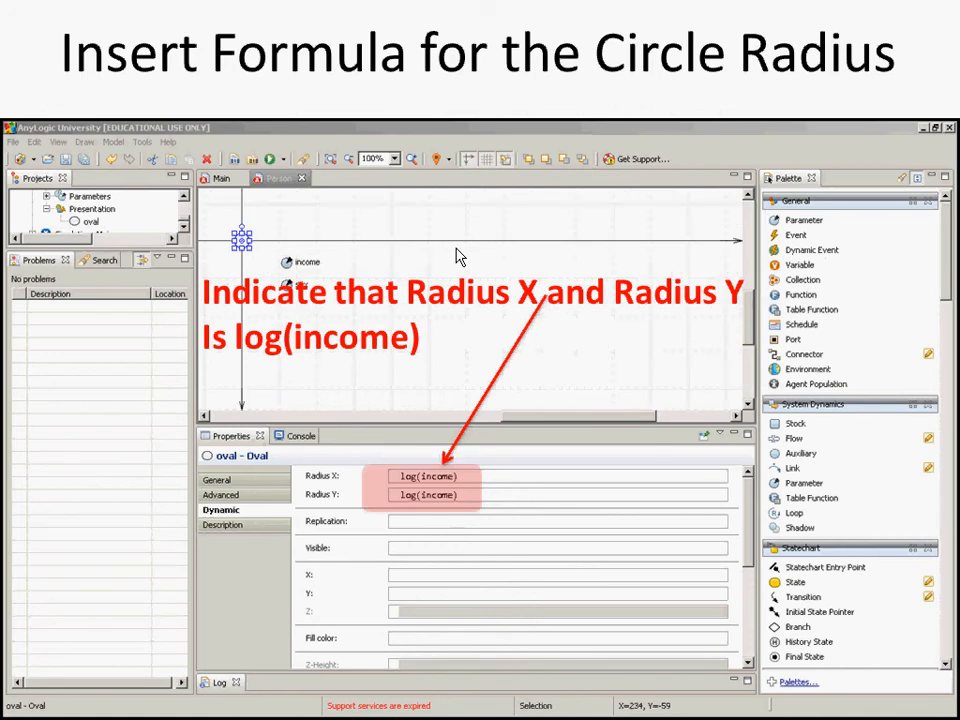
left_click(456, 249)
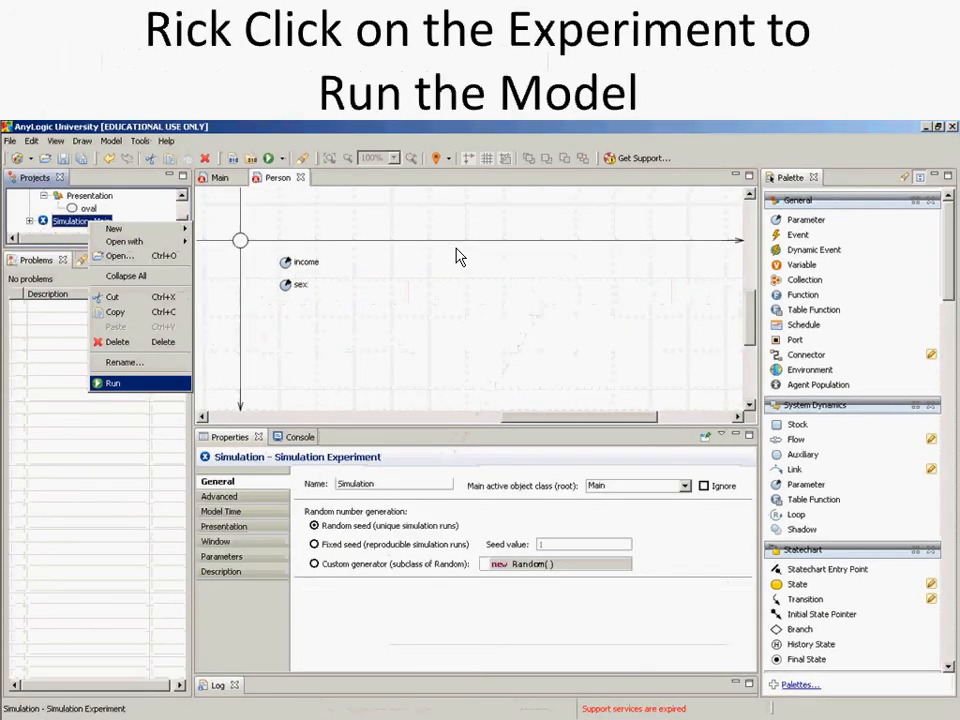
left_click(456, 249)
left_click(456, 249)
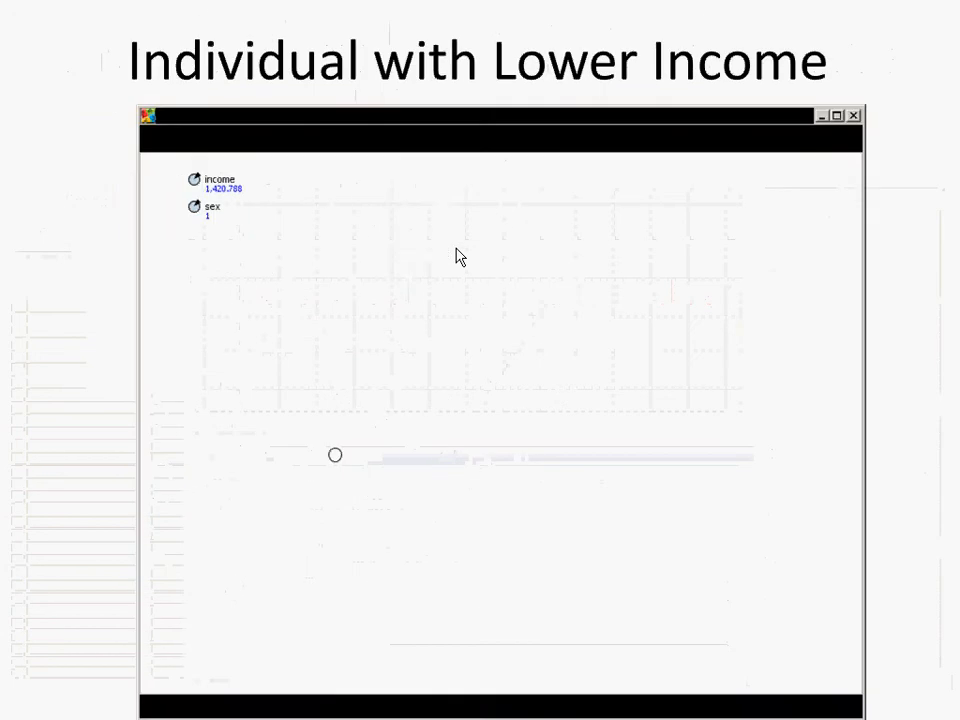
left_click(456, 249)
left_click(456, 257)
left_click(456, 257)
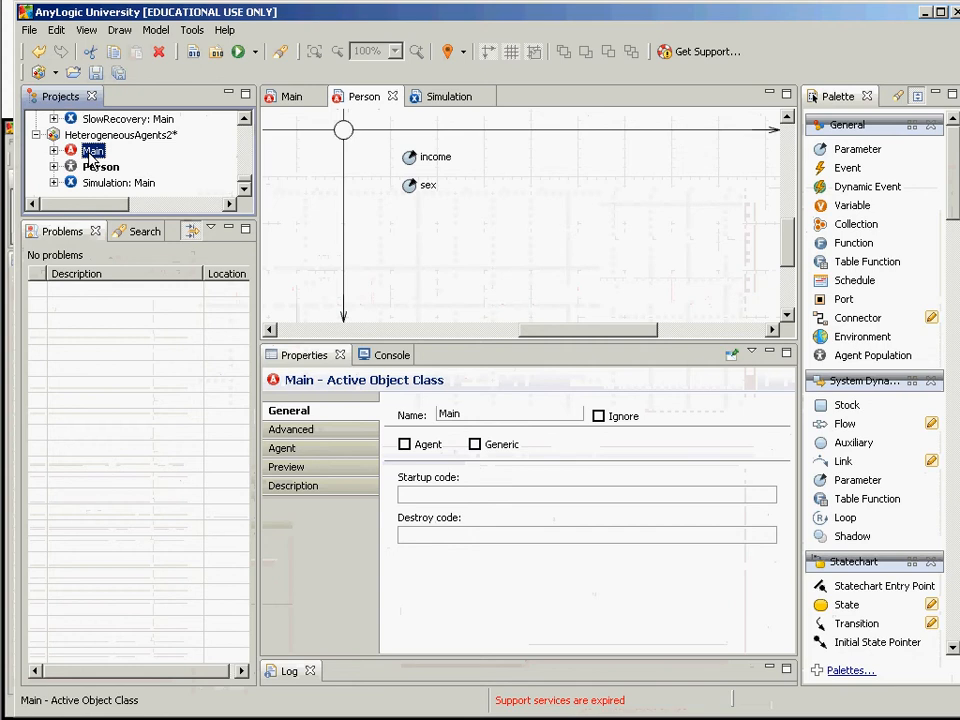
left_click(100, 167)
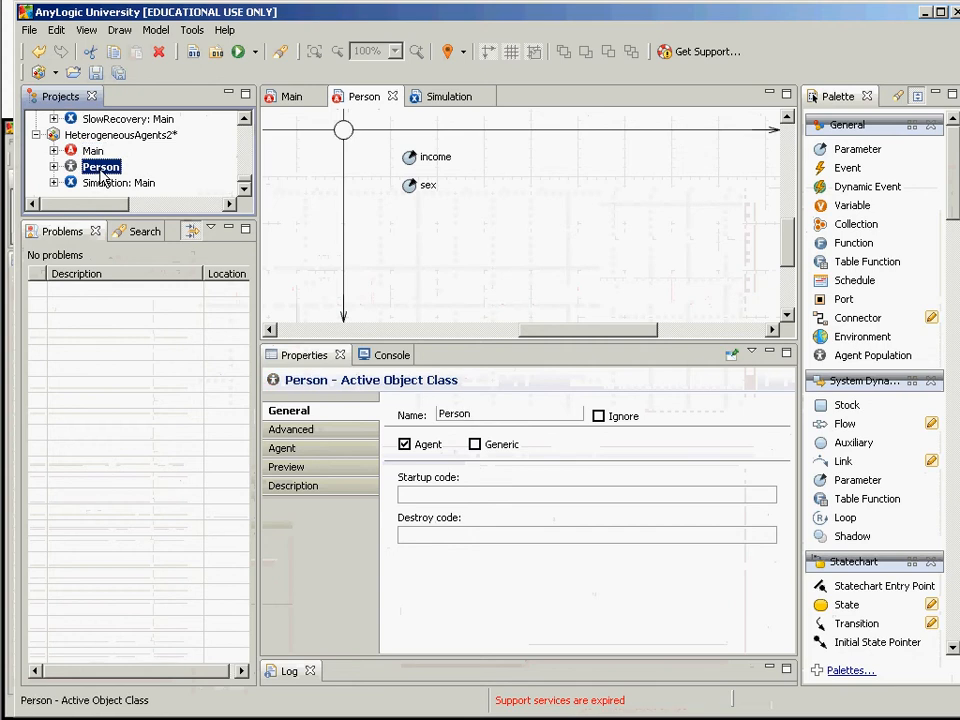
left_click(99, 152)
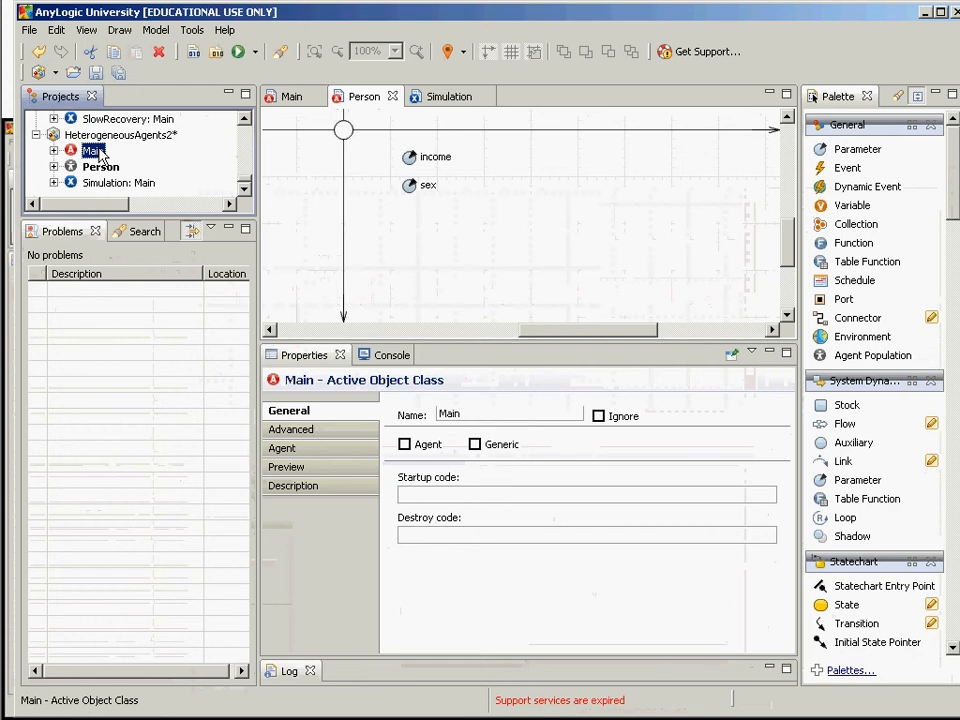
left_click(100, 166)
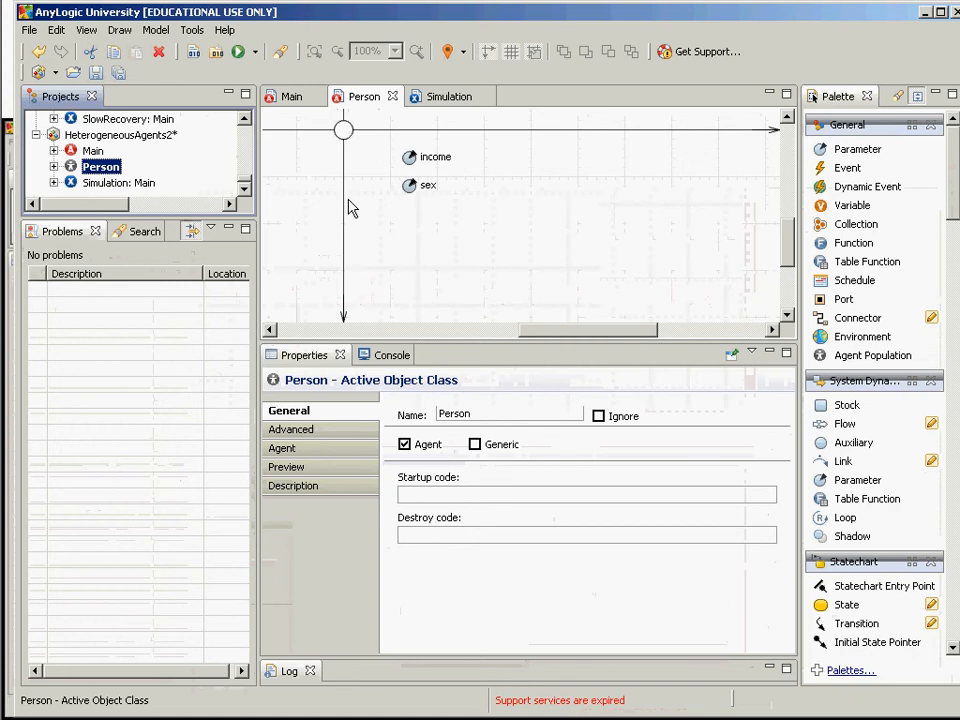
Set the dynamic fill color of the Person circle to (sex == 0) ? PINK : BLUE.
left_click(345, 140)
left_click(343, 131)
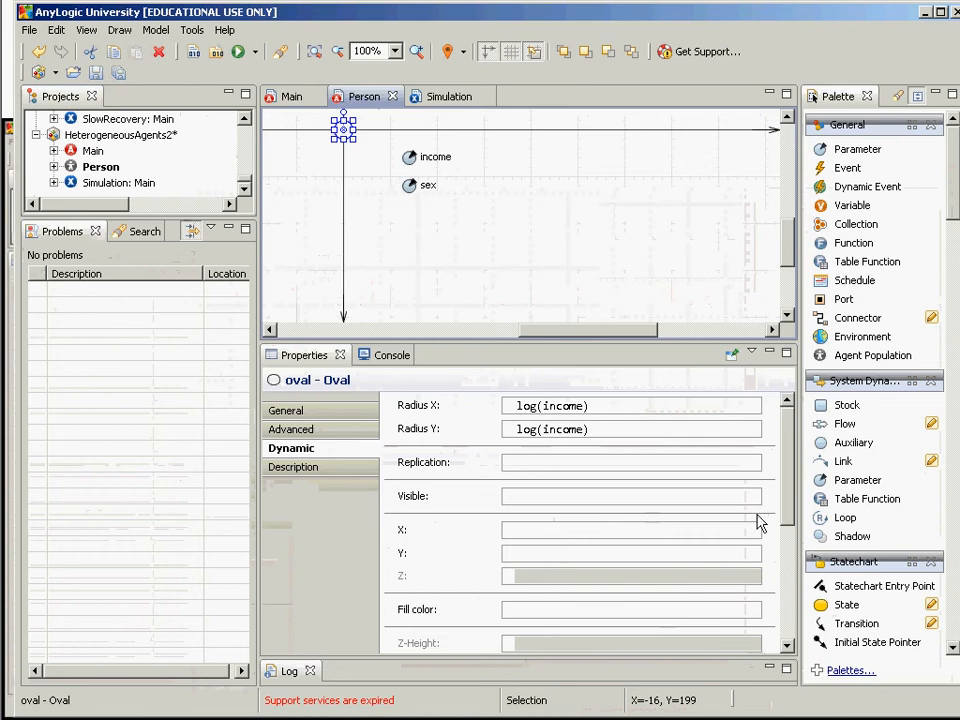
left_click(572, 612)
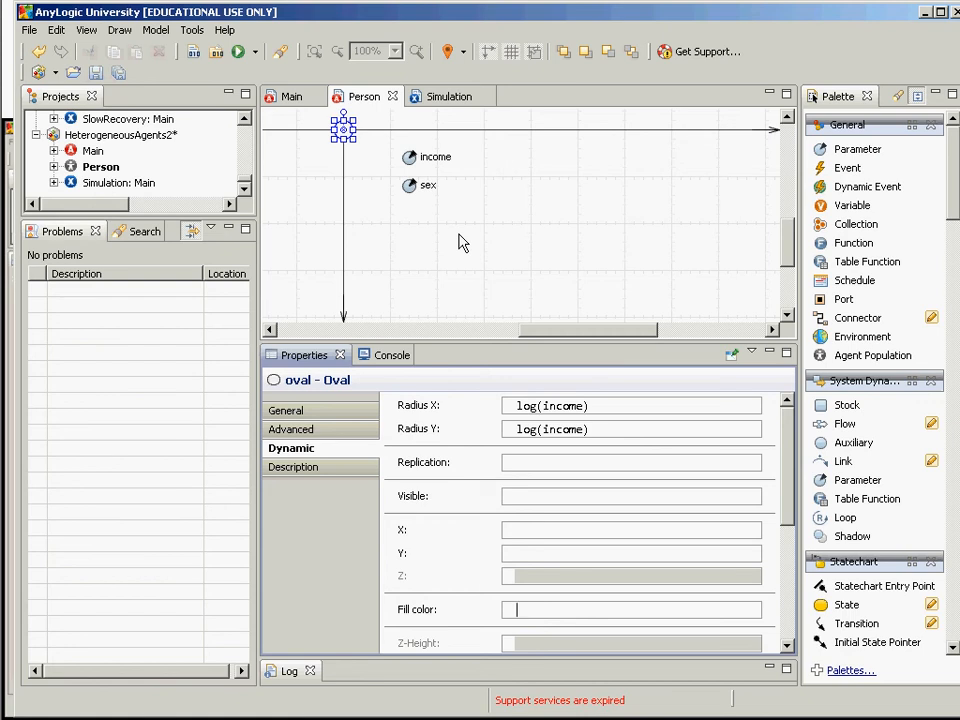
type("(sex == 0")
key("End")
type("? PINK : ")
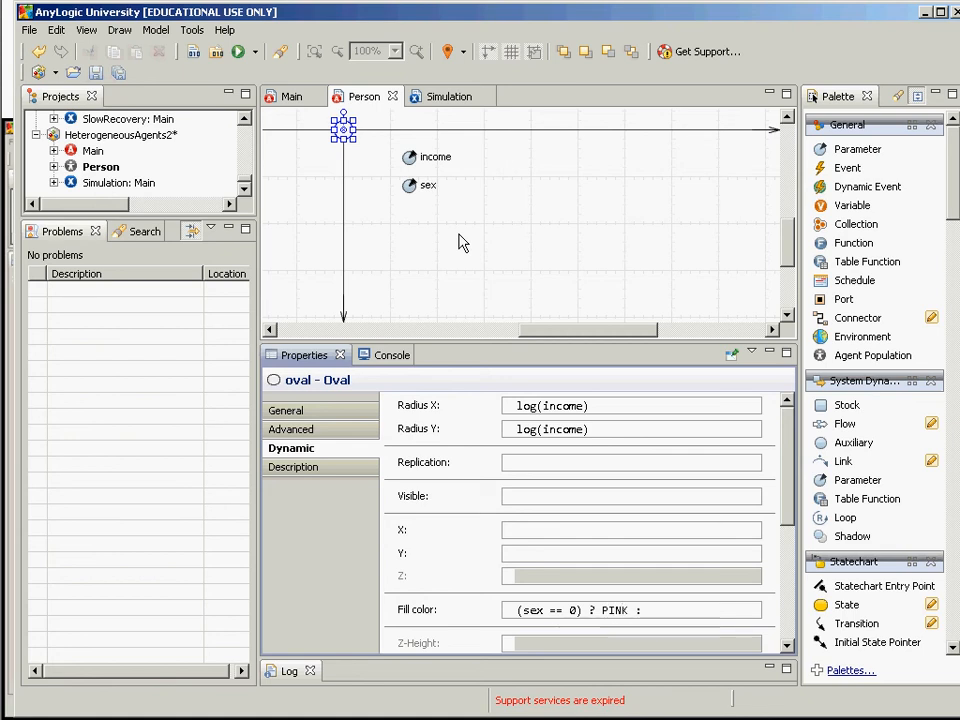
type("BLUE")
Highlight the circle's whole fill color expression and switch to the PowerPoint slide show of Lecture 7.
key("ctrl+shift+Left")
key("ctrl+shift+Left")
key("ctrl+shift+Left")
key("ctrl+shift+Left")
key("ctrl+shift+Left")
key("ctrl+shift+Left")
key("ctrl+shift+Left")
key("ctrl+shift+Left")
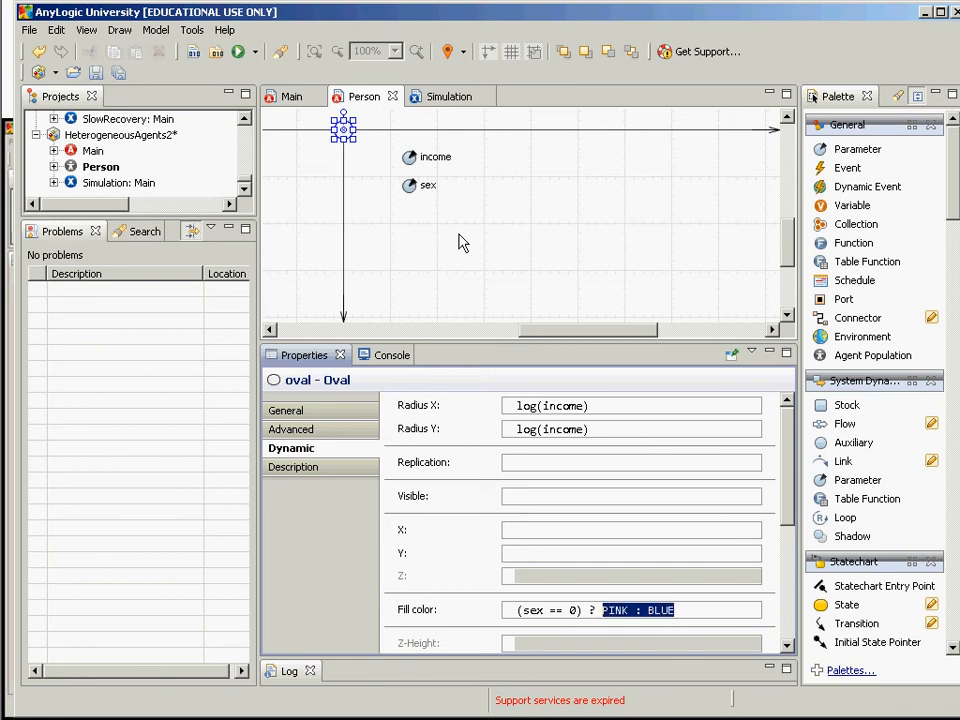
key("ctrl+shift+Left")
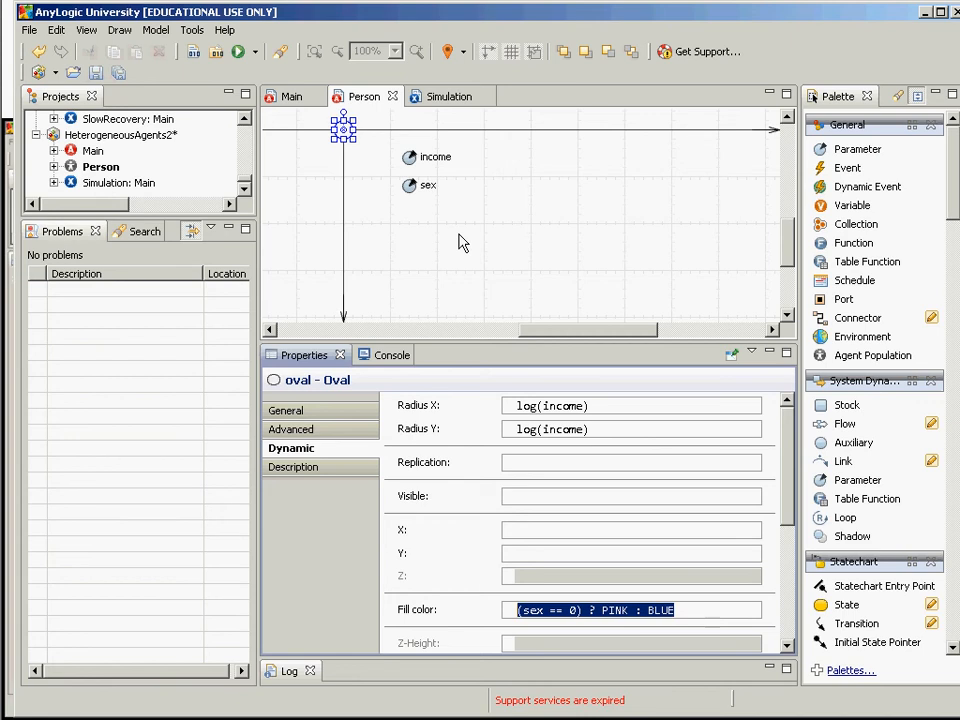
key("alt+Tab")
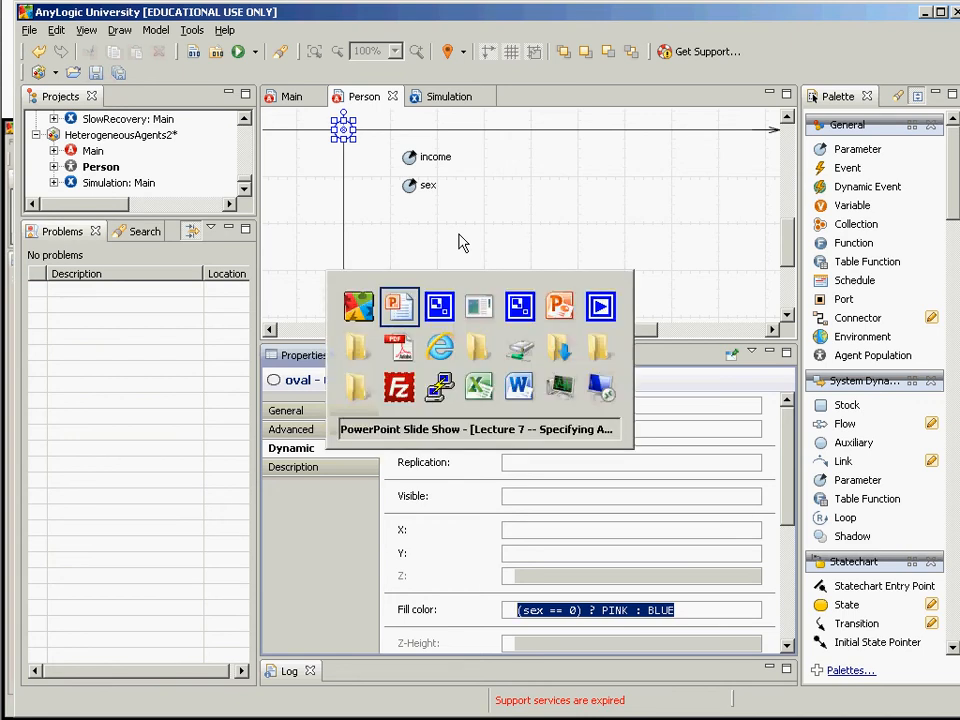